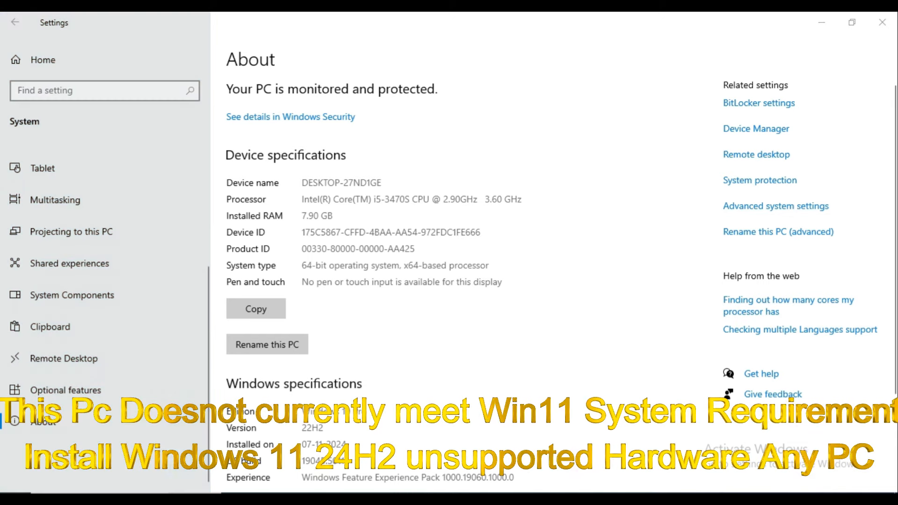
Download the portable rufus-4.6p.exe from the Rufus website and open Microsoft's Download Windows 11 page from the search results.
key(super)
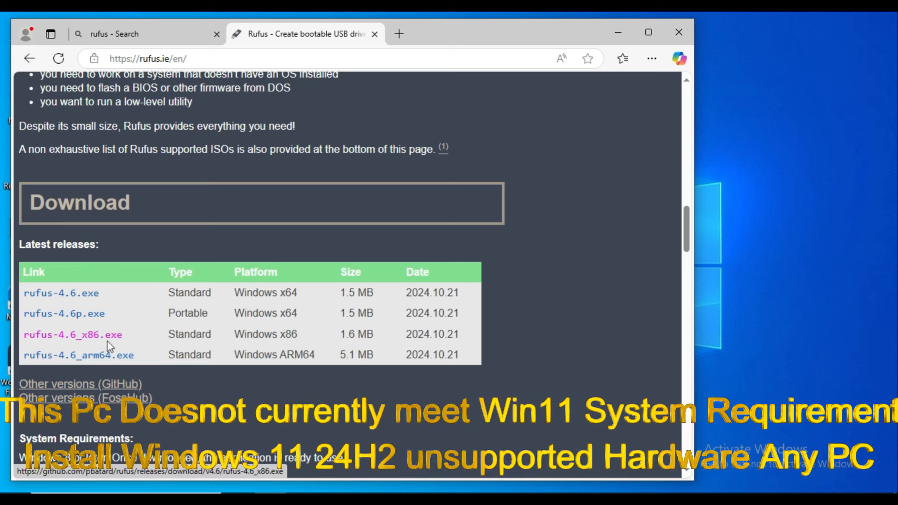
click(68, 317)
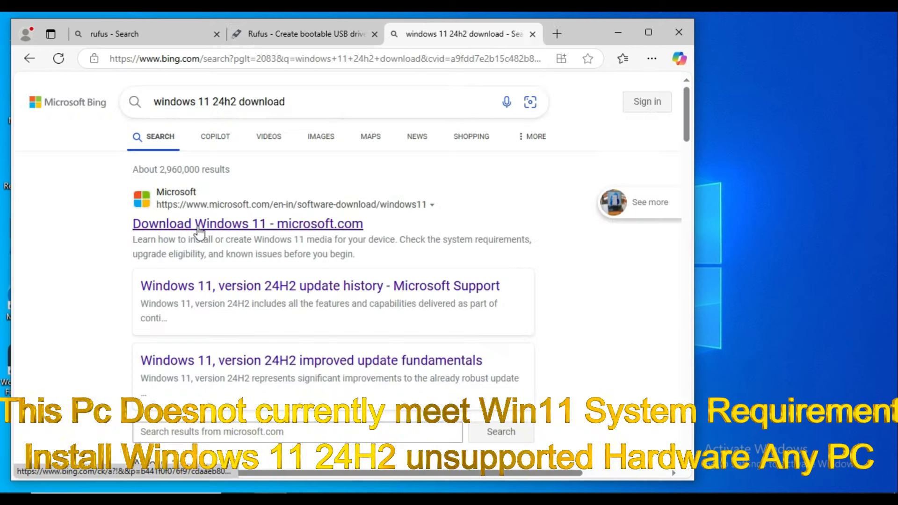
click(199, 230)
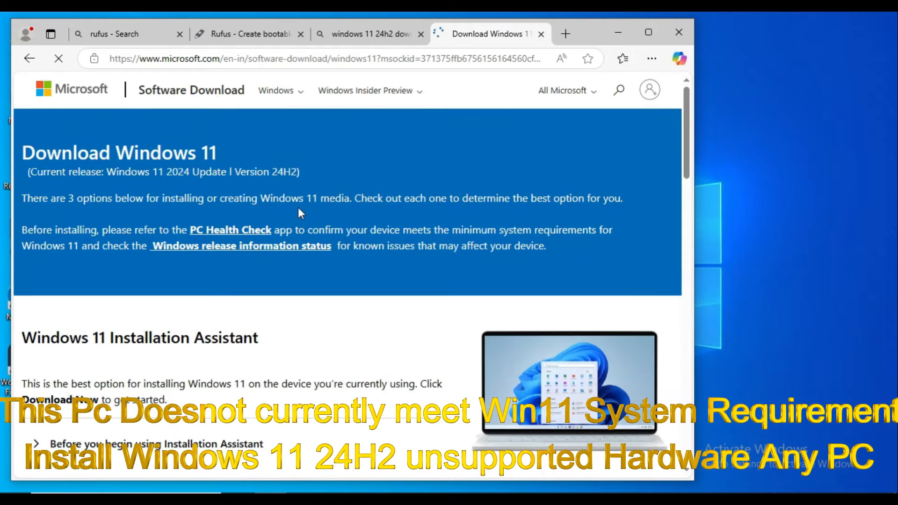
Select Windows 11 (multi-edition ISO for x64 devices) as the disk image and request its download.
scroll(299, 208, down, 7)
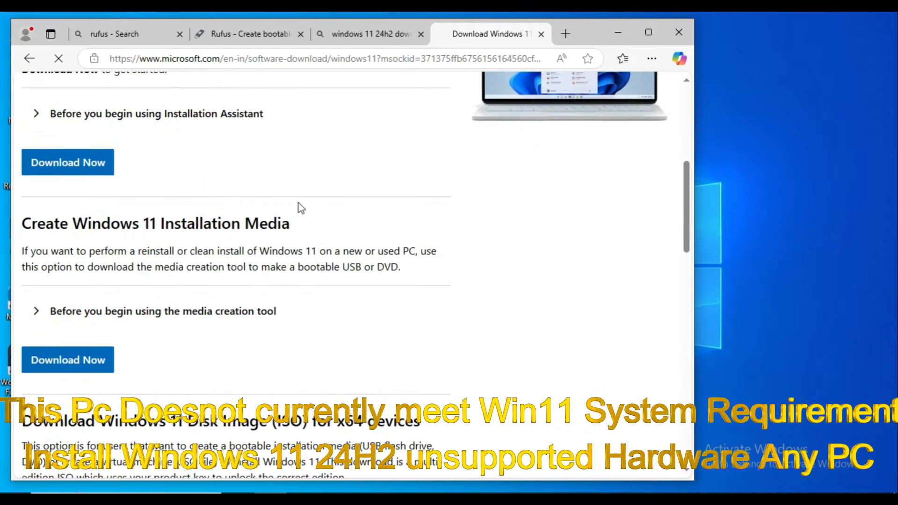
scroll(300, 208, down, 4)
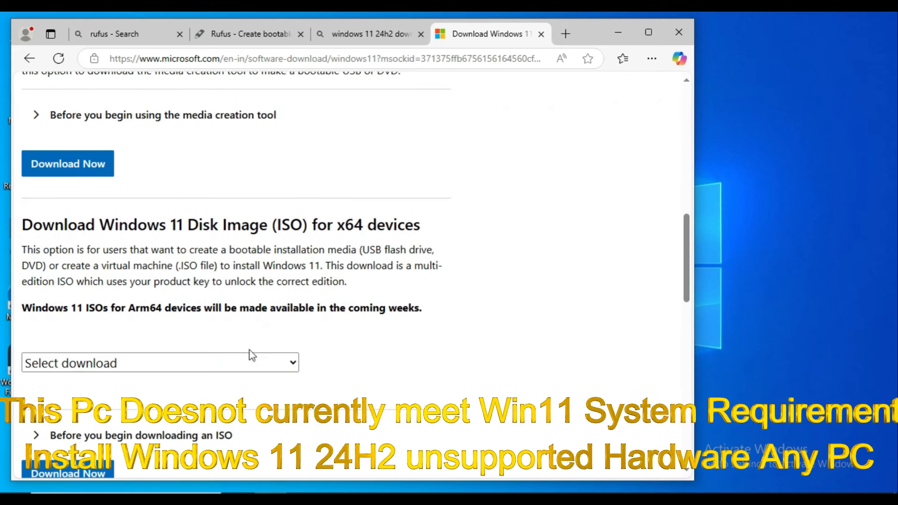
click(251, 362)
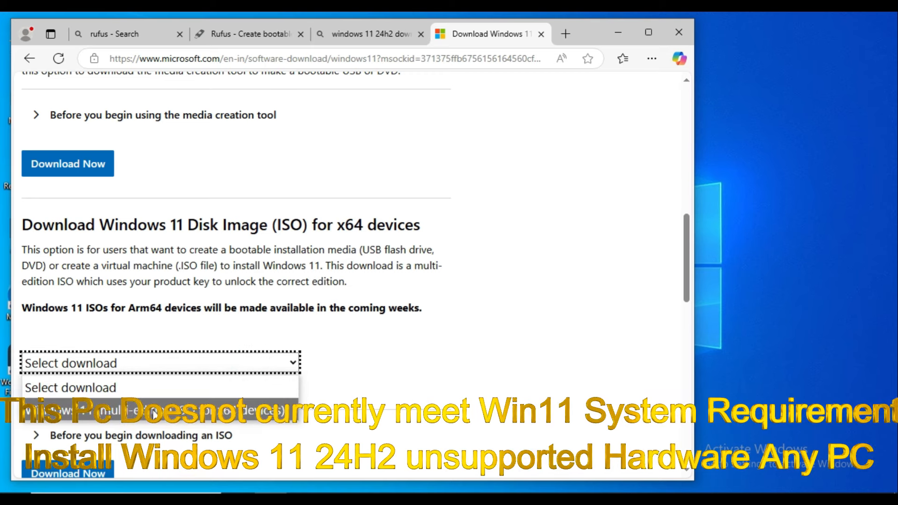
click(154, 412)
scroll(184, 391, down, 4)
click(76, 279)
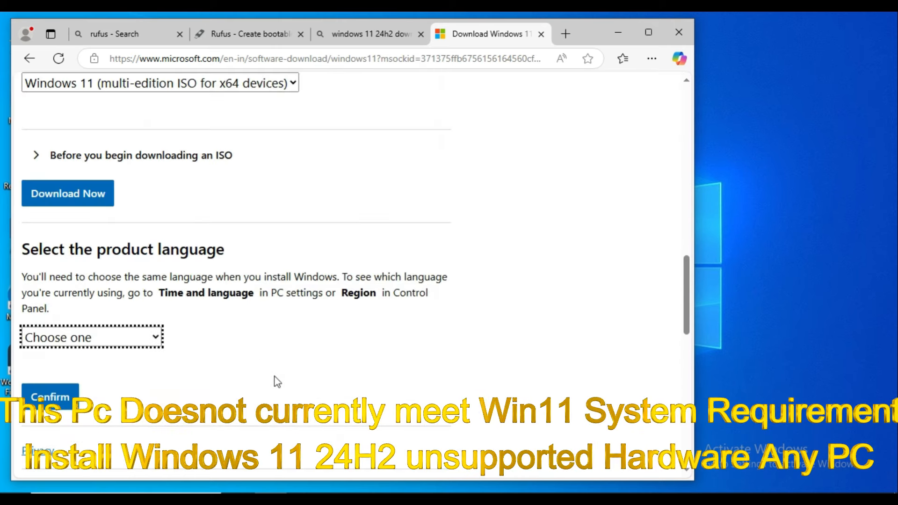
Set the product language to English (United States), confirm it, and download the 64-bit ISO.
click(157, 337)
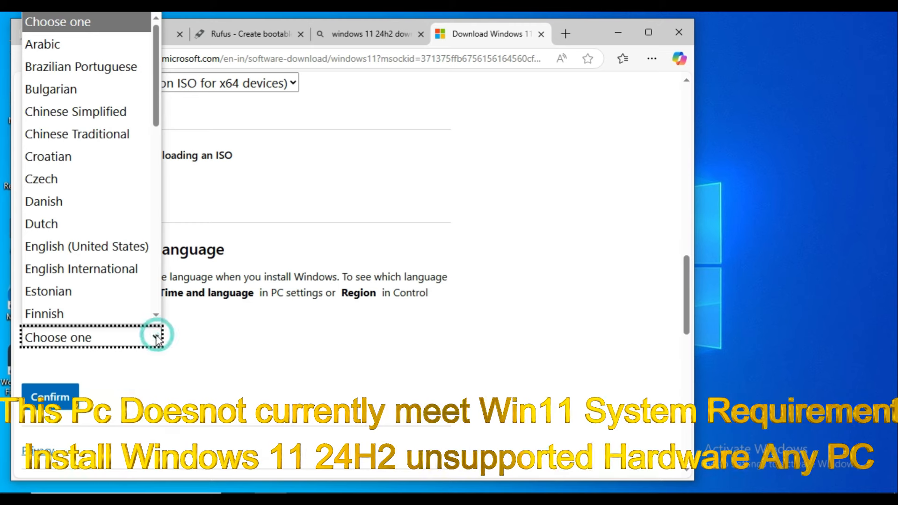
click(42, 252)
click(56, 398)
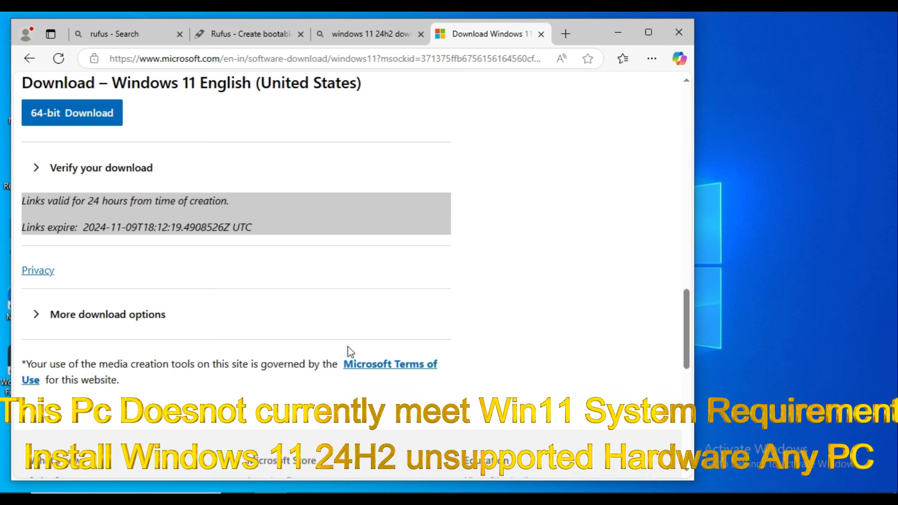
scroll(347, 344, up, 3)
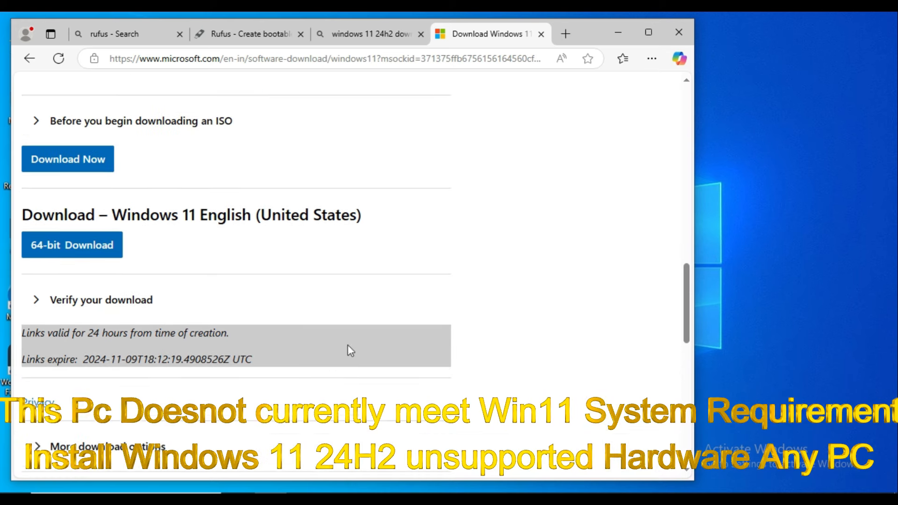
click(78, 254)
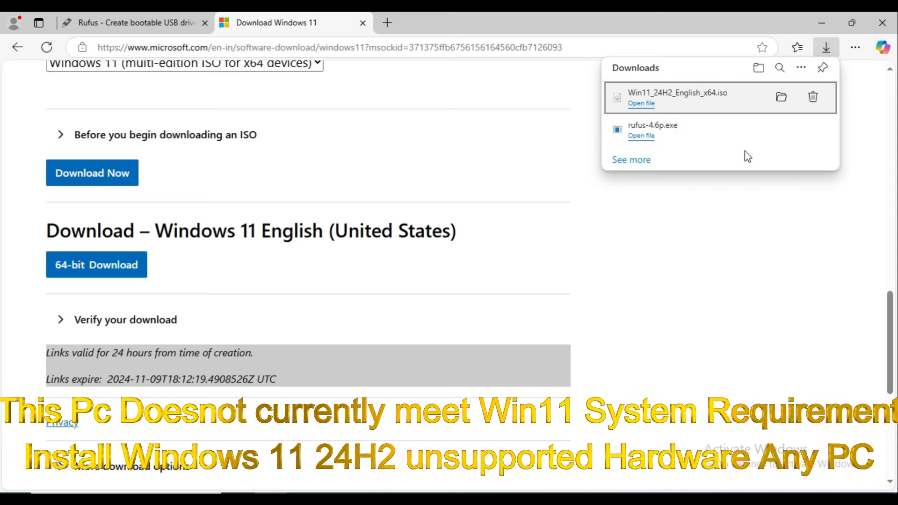
Launch rufus-4.6p from the Downloads folder, allow online update checks, and close the folder window.
click(781, 131)
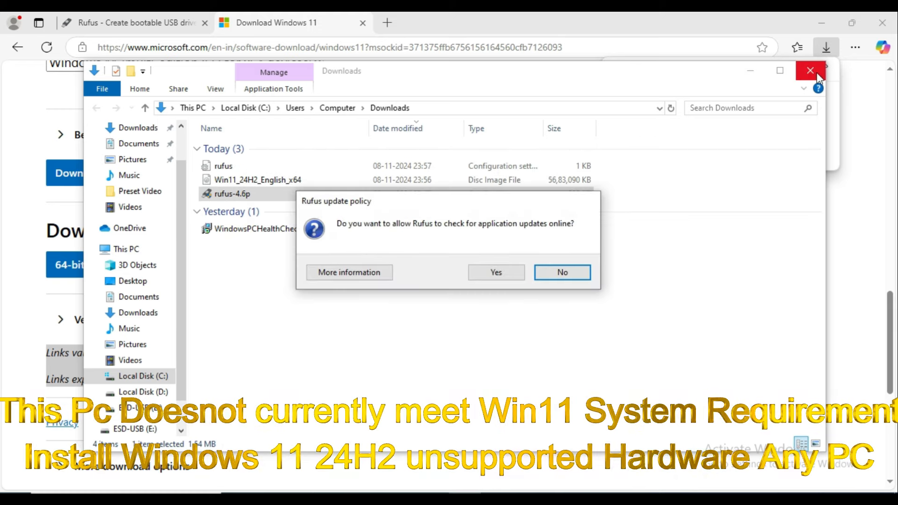
click(498, 274)
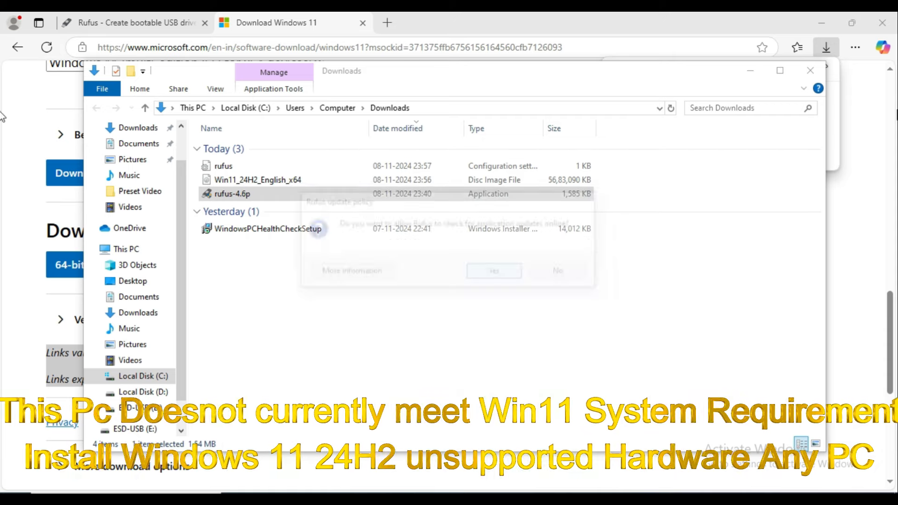
click(812, 71)
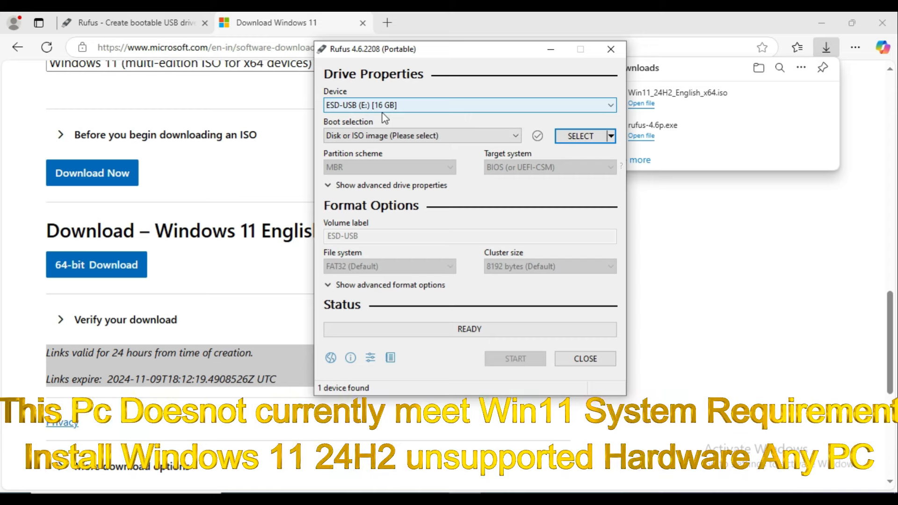
Load the Win11_24H2_English_x64 disk image from Downloads as the boot selection in Rufus.
click(584, 139)
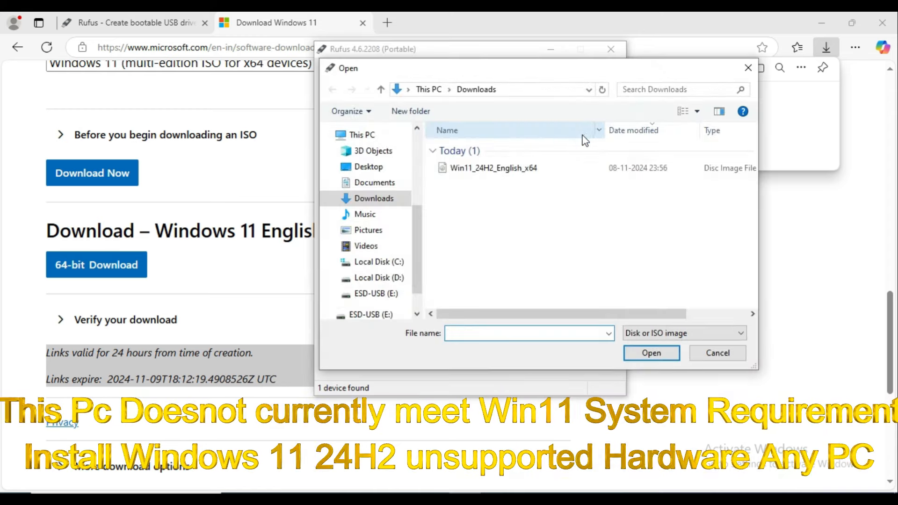
click(483, 169)
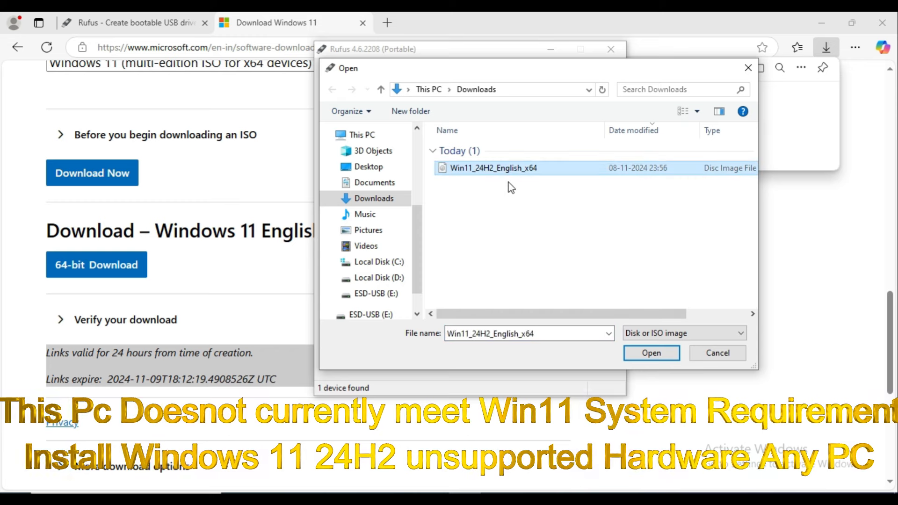
click(658, 357)
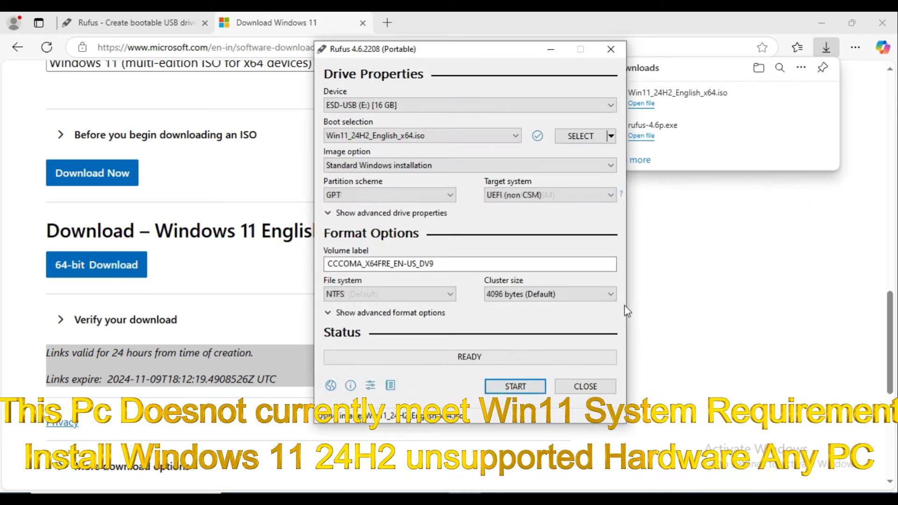
Set the partition scheme to MBR and the image option to Standard Windows installation.
click(450, 194)
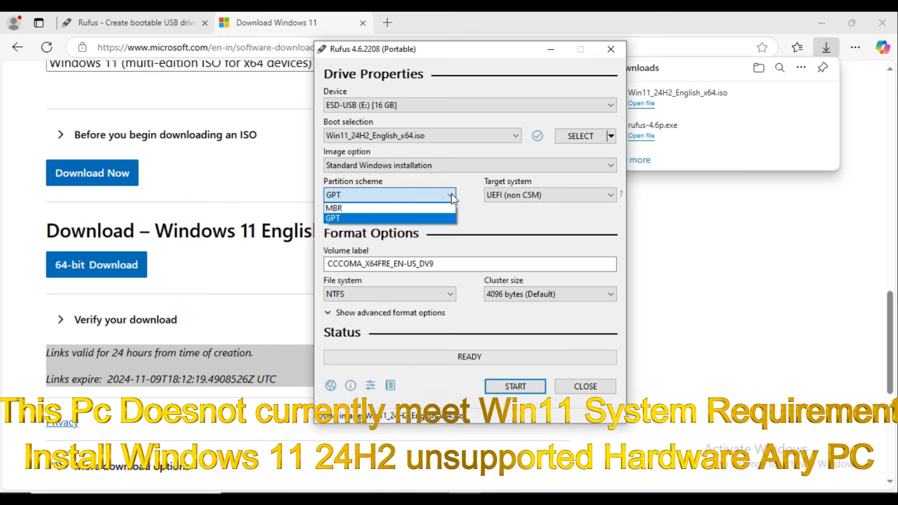
click(335, 209)
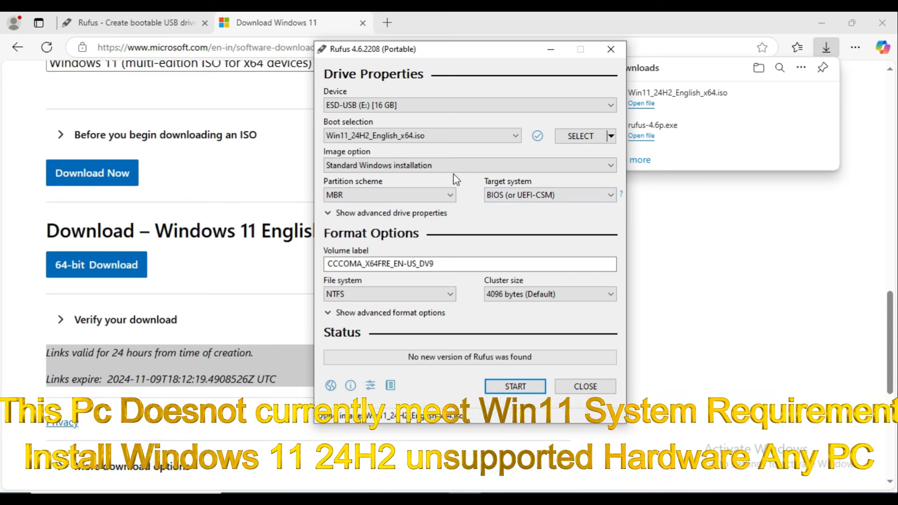
click(406, 166)
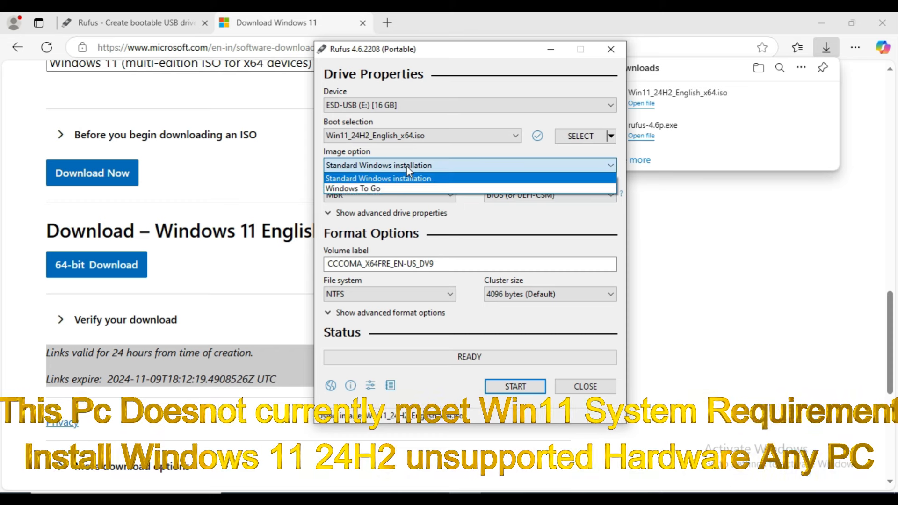
click(346, 179)
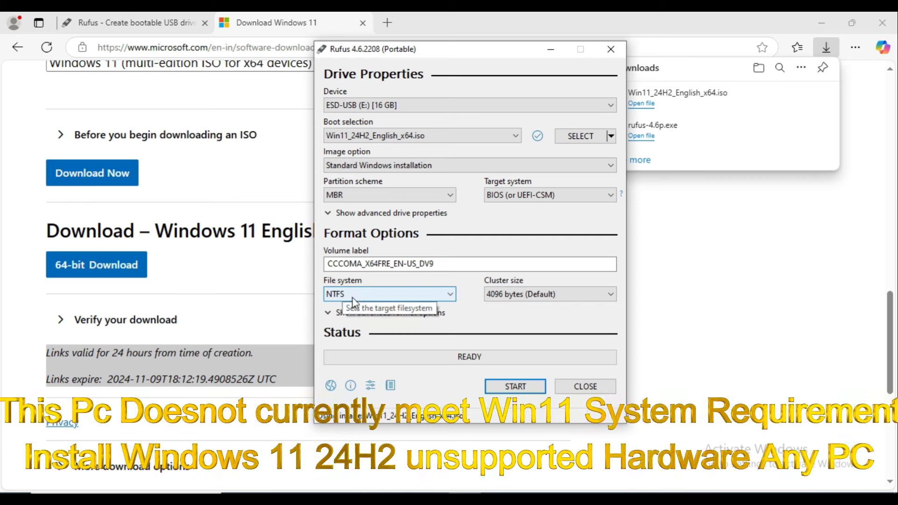
Start writing the USB drive with data collection and BitLocker automatic device encryption disabled, and confirm erasing the drive.
key(Return)
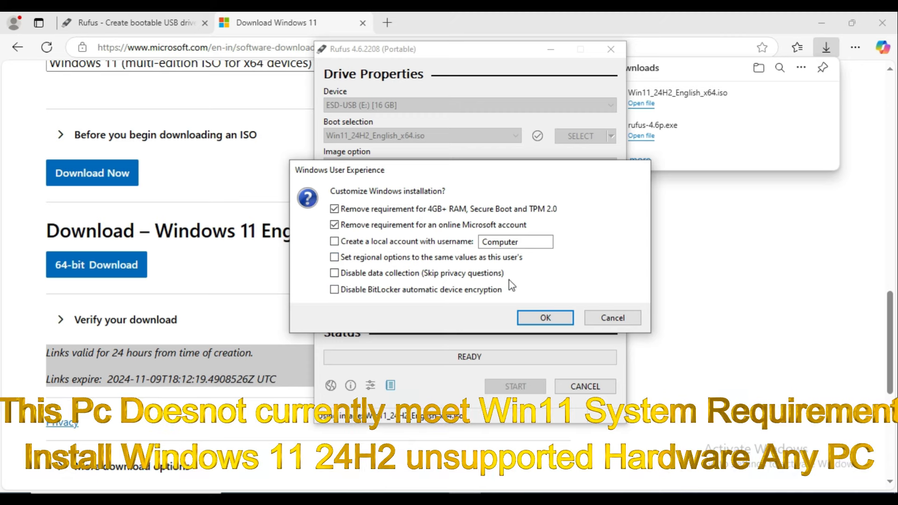
click(335, 274)
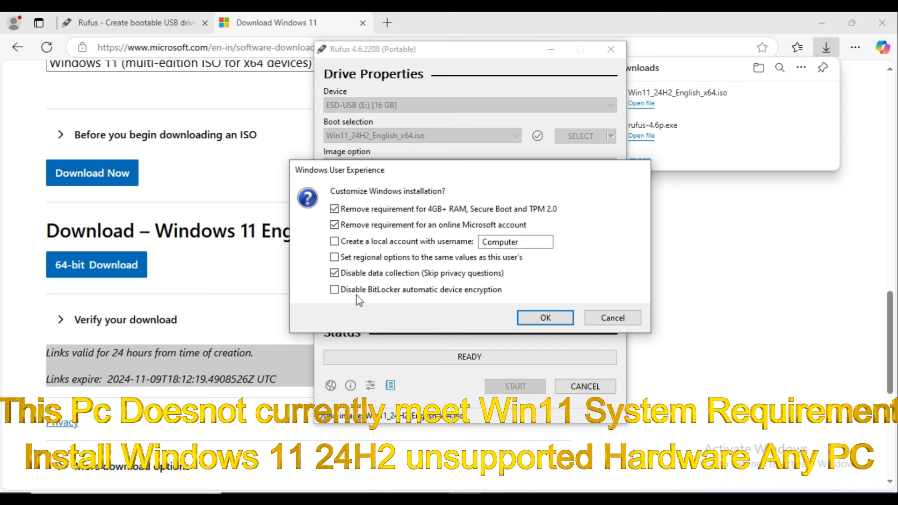
click(335, 291)
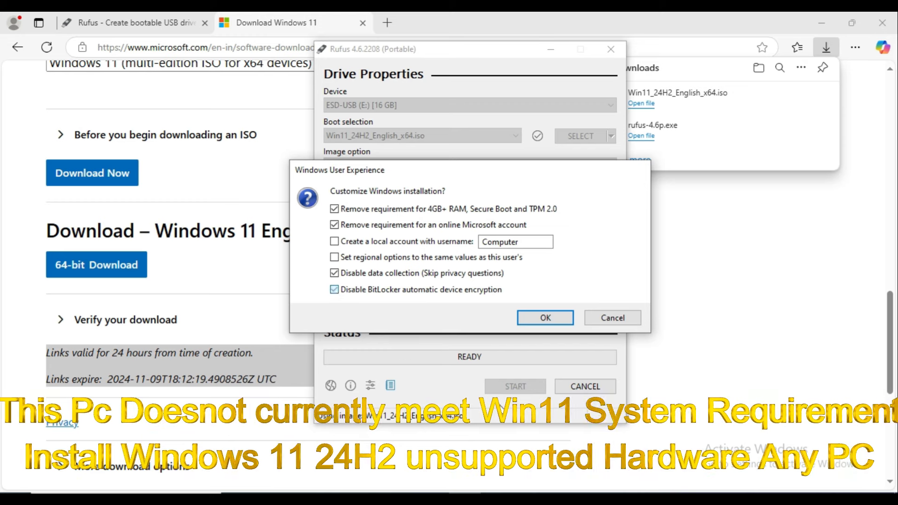
click(544, 318)
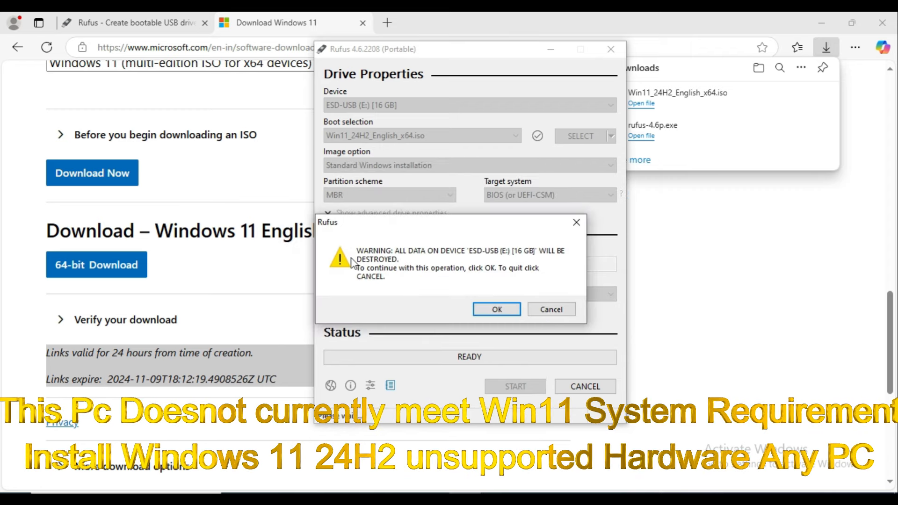
click(497, 310)
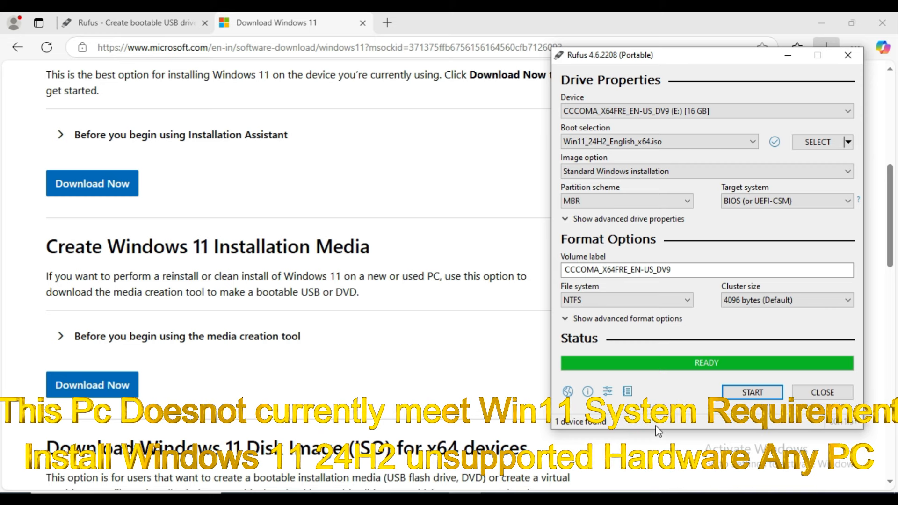
Close Rufus and the browser, and run setup from the CCCOMA_X64FRE_EN-US_DV9 (E:) drive in File Explorer.
click(824, 393)
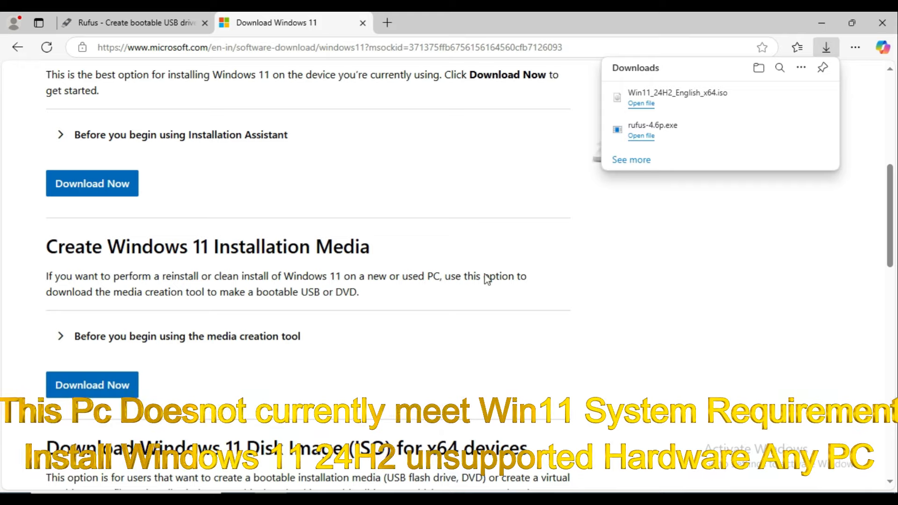
click(884, 25)
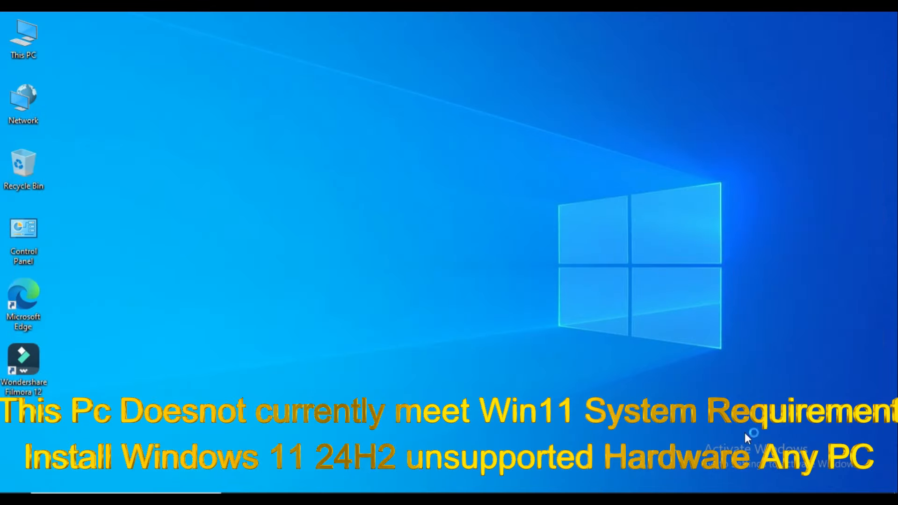
double_click(28, 46)
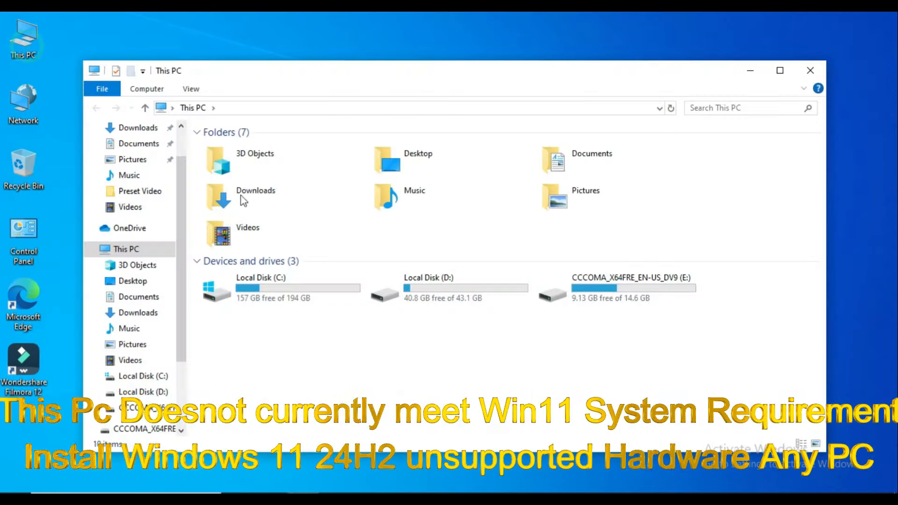
double_click(601, 293)
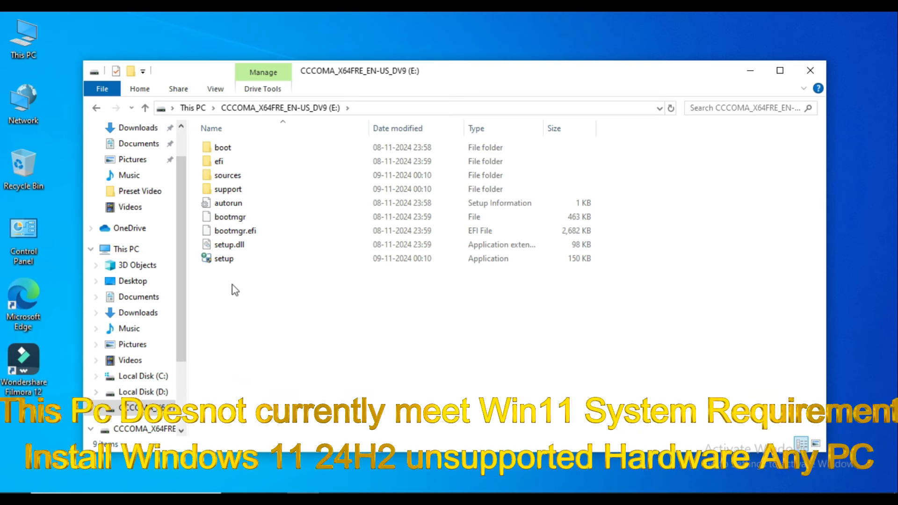
double_click(224, 260)
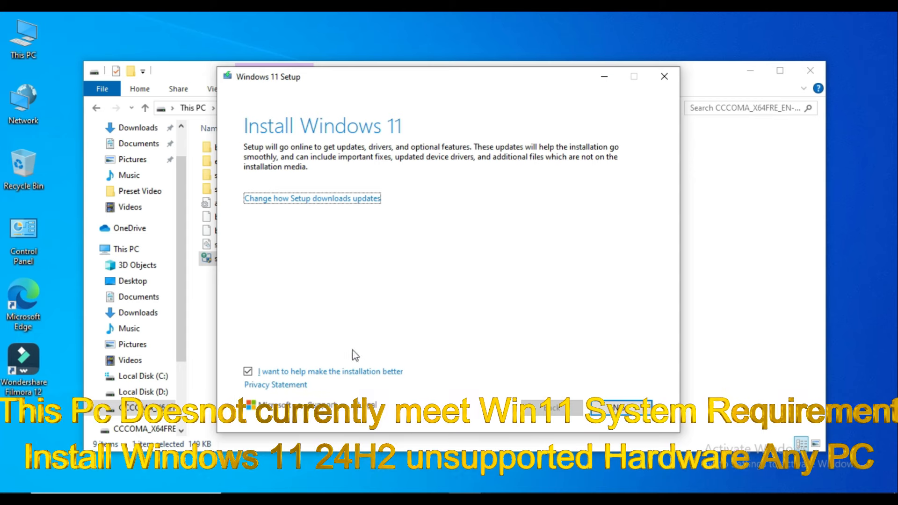
Proceed through Windows 11 Setup, accepting the license terms and the notice about unmet minimum system requirements.
click(621, 408)
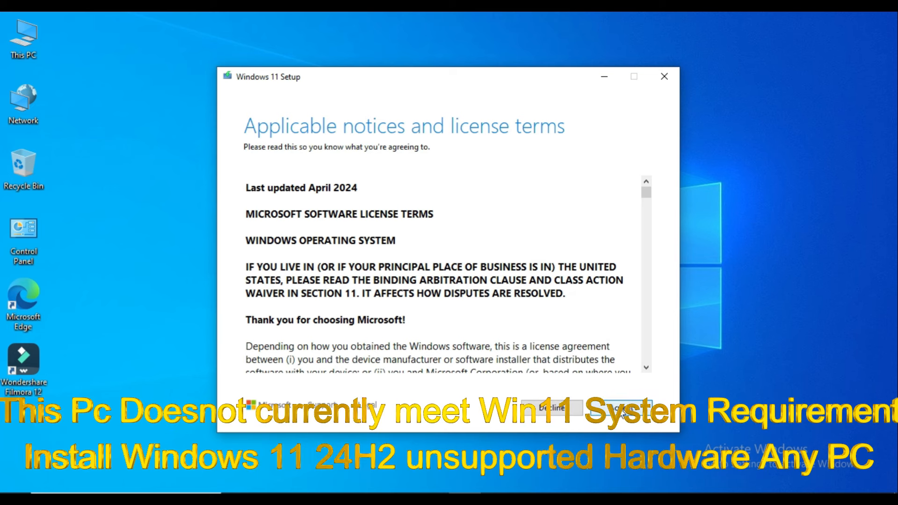
click(624, 410)
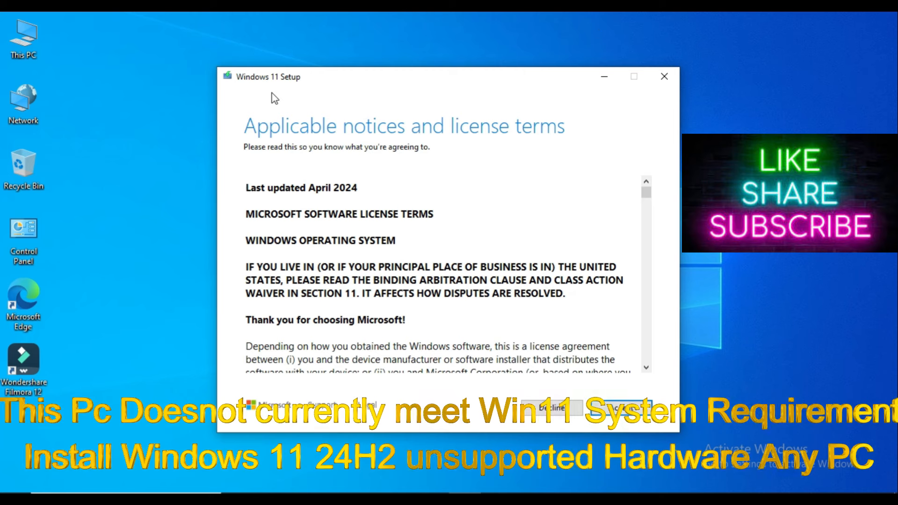
click(624, 409)
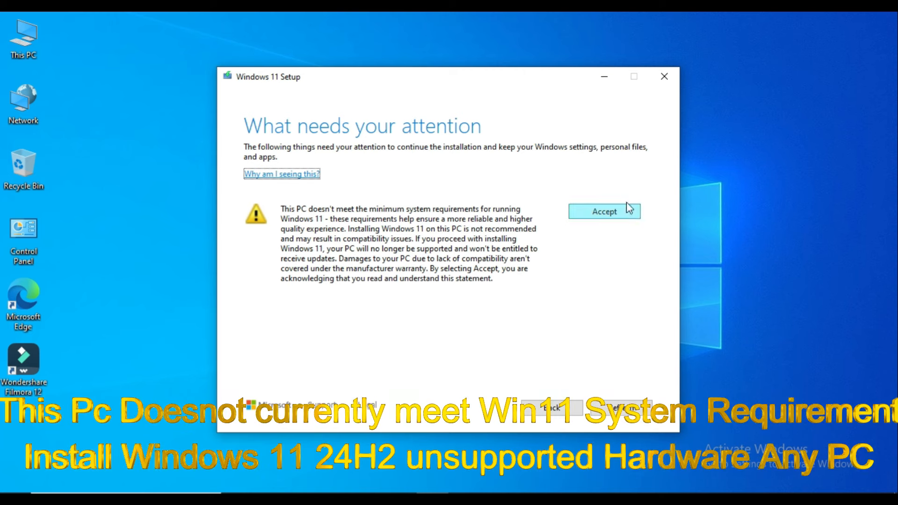
click(609, 216)
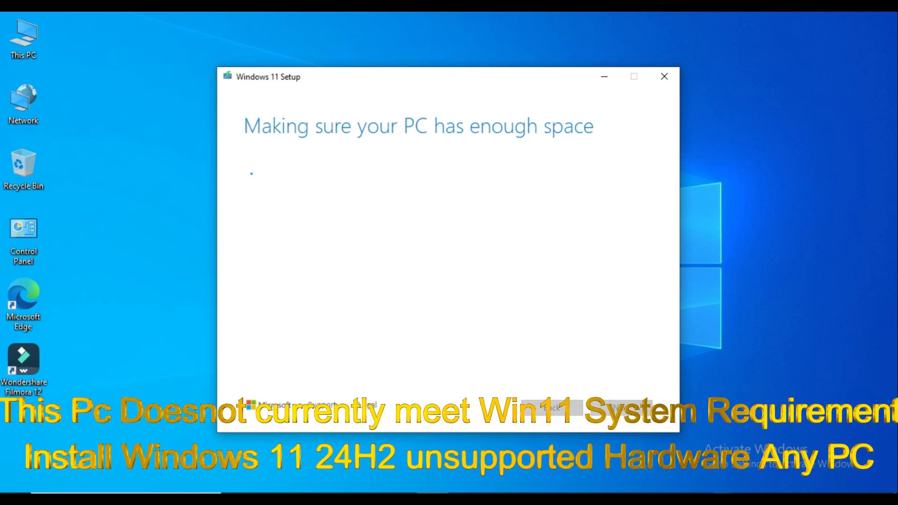
click(722, 500)
click(724, 480)
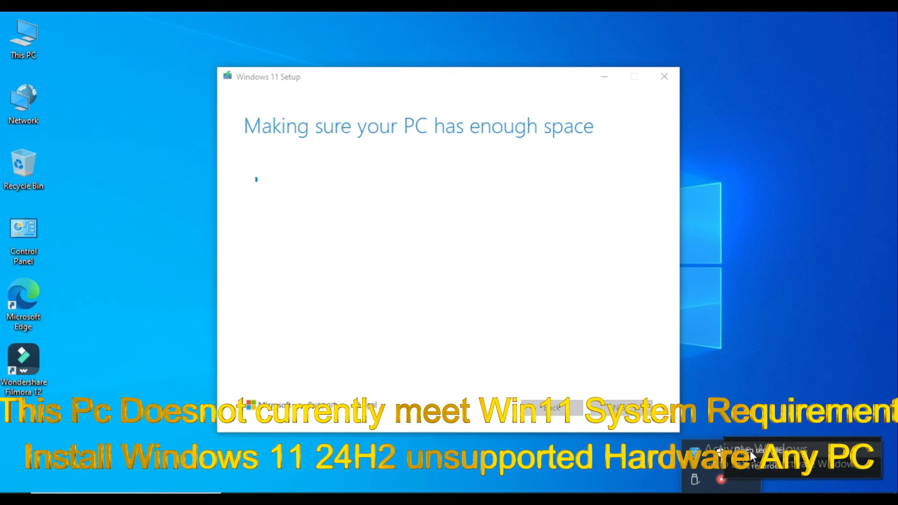
click(751, 451)
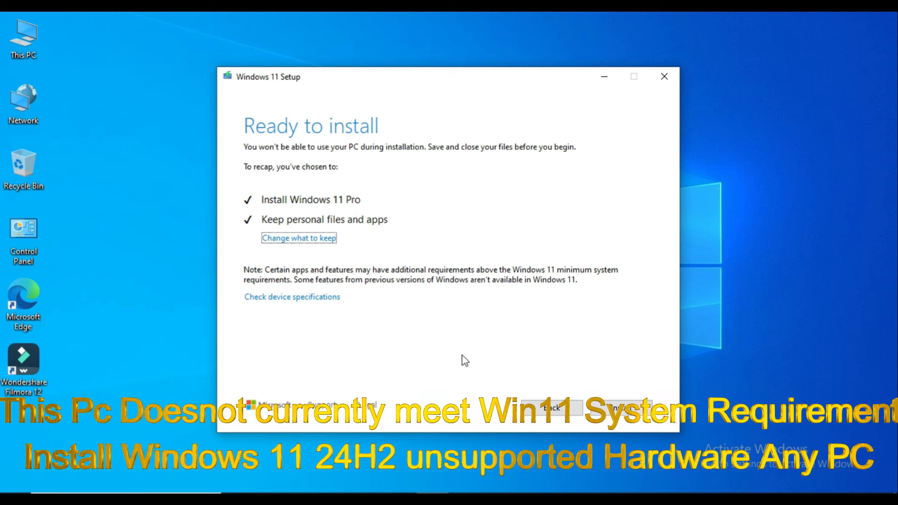
Start the installation of Windows 11 Pro, keeping personal files and apps.
click(621, 408)
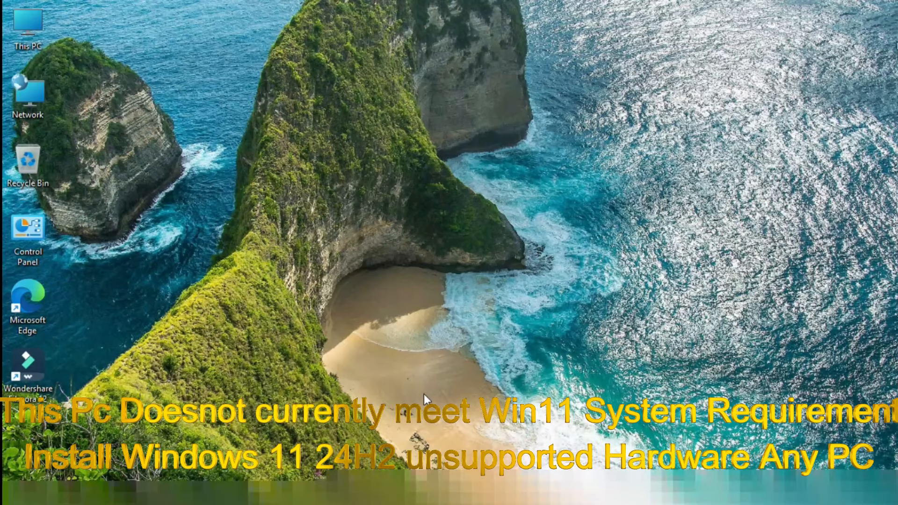
Open the properties of This PC and check the device and Windows specifications, including the edition and version.
right_click(37, 25)
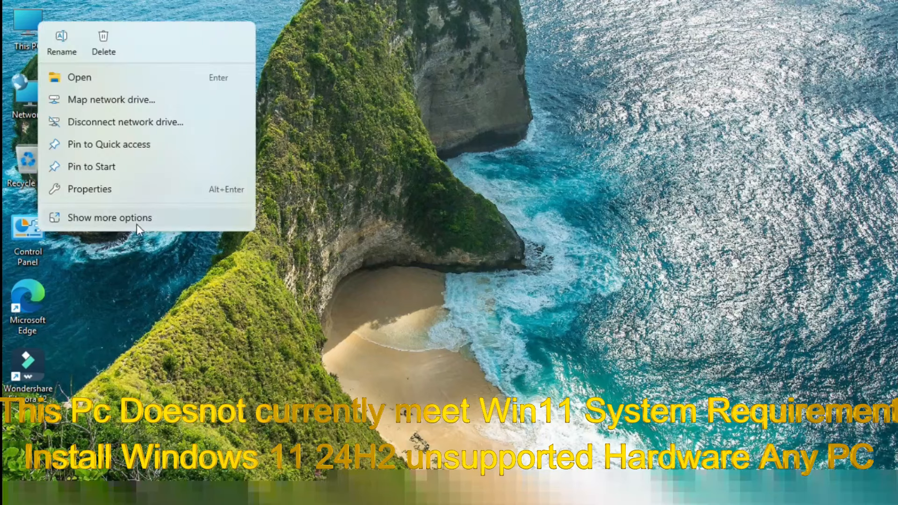
click(105, 217)
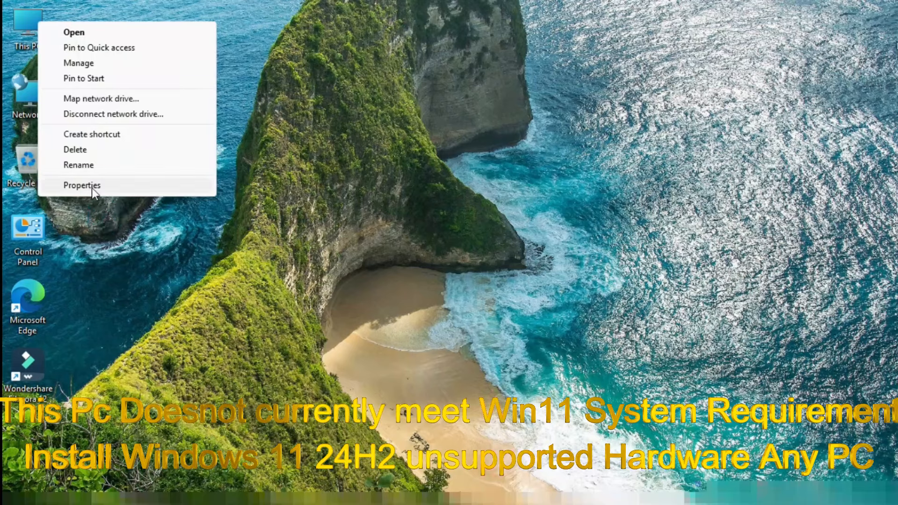
click(89, 186)
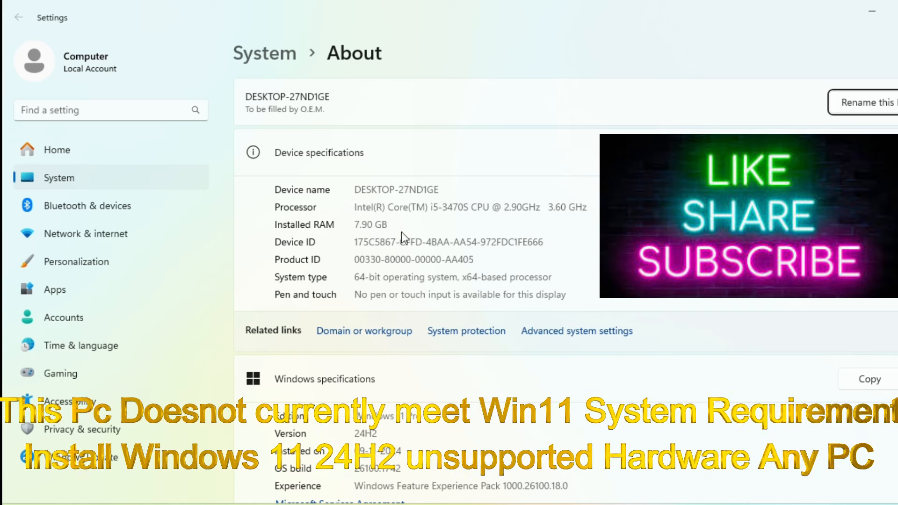
scroll(349, 365, down, 2)
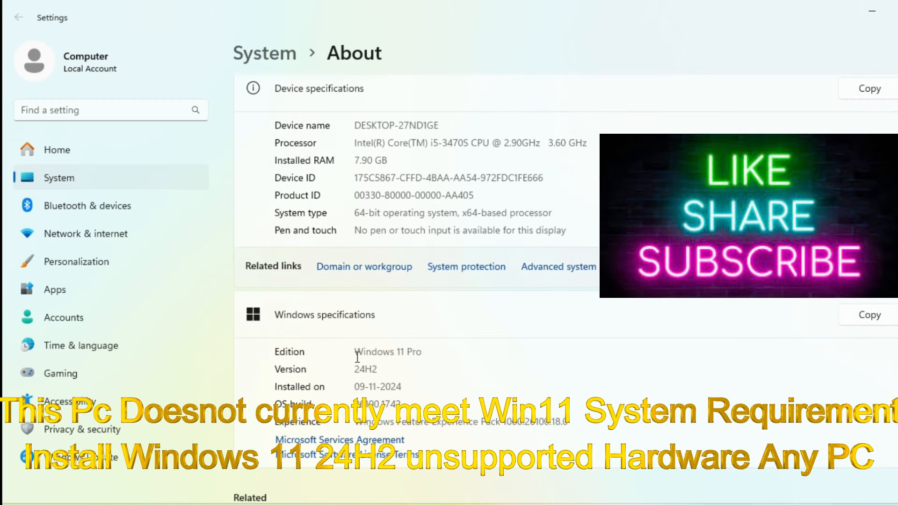